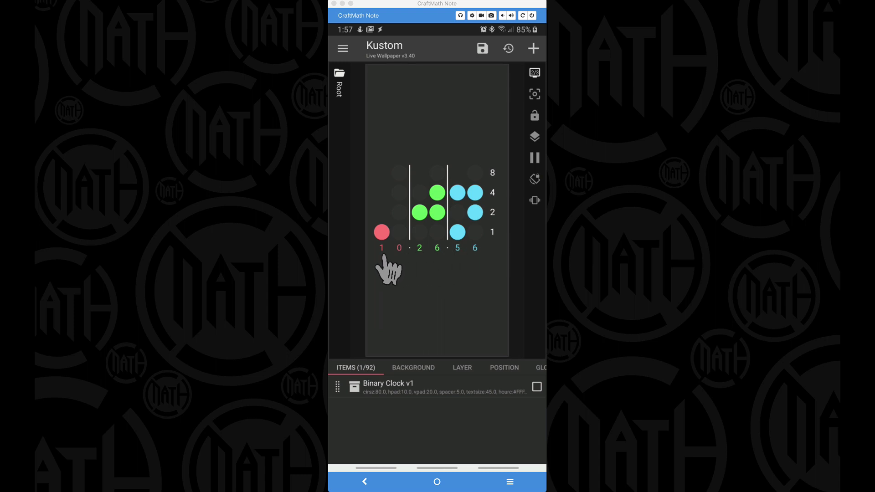
Step: Open the Binary Clock v1 component and examine its global variables, from the colour settings through the hour, minute and second formulas
left_click(429, 387)
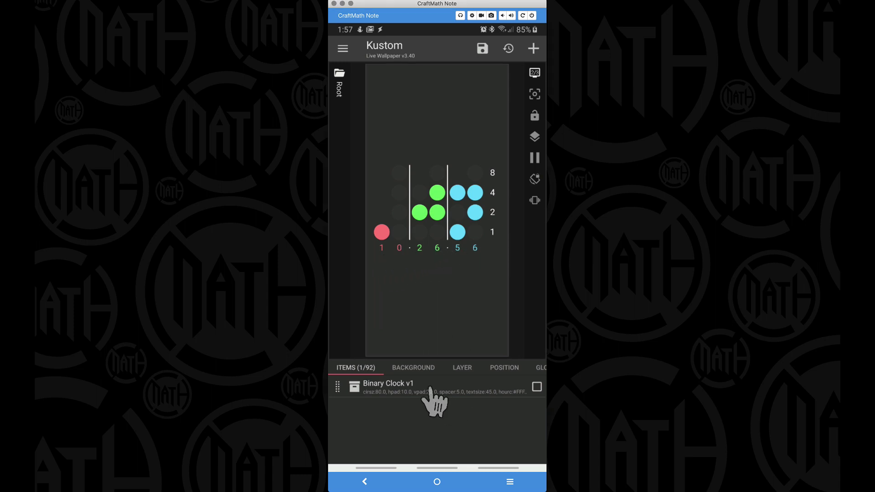
left_click(429, 387)
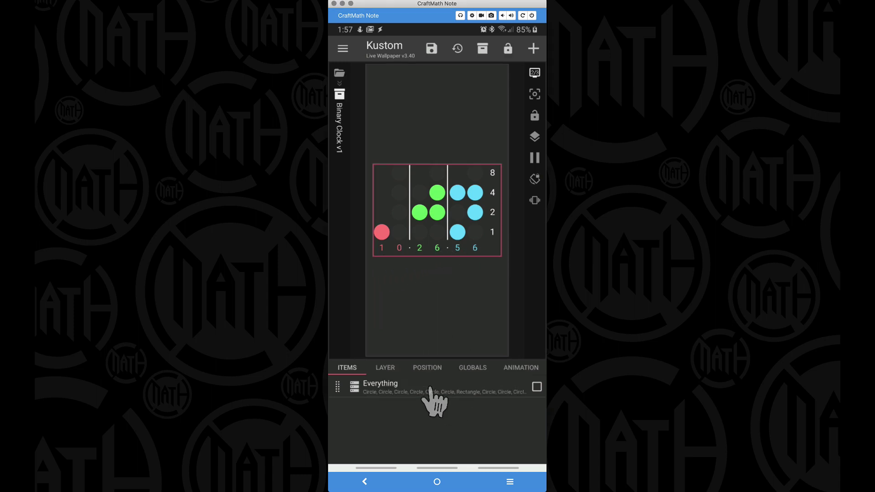
left_click(471, 368)
scroll(496, 426, "down", 5)
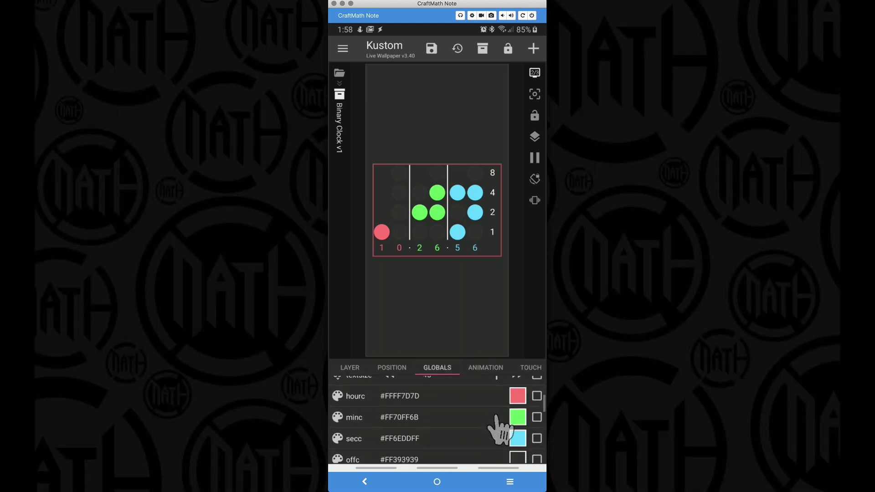
scroll(474, 455, "down", 2)
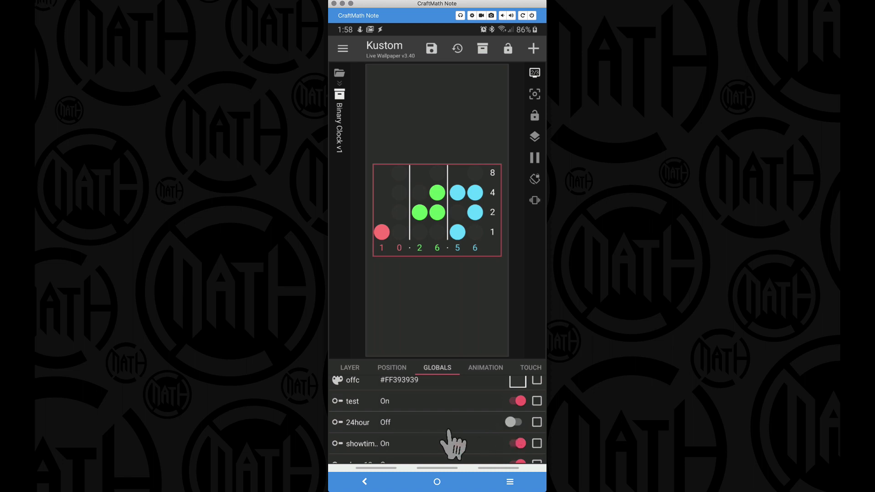
scroll(449, 432, "down", 1)
scroll(452, 443, "down", 4)
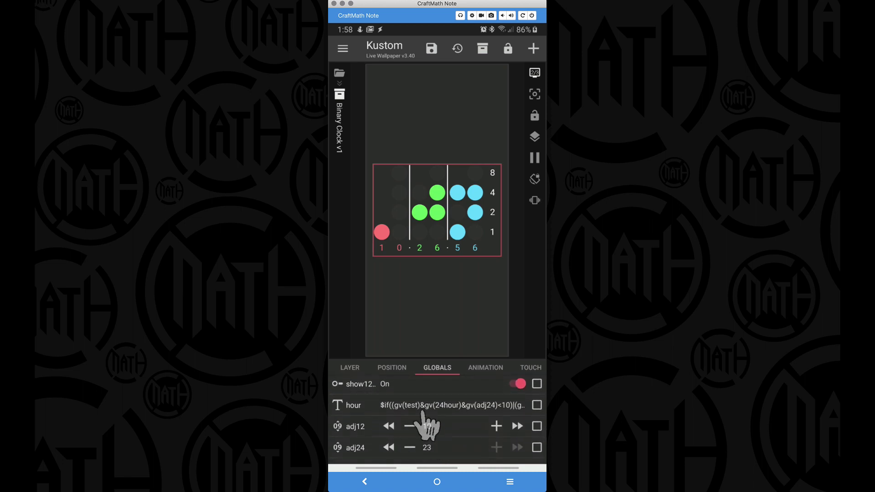
scroll(426, 433, "down", 1)
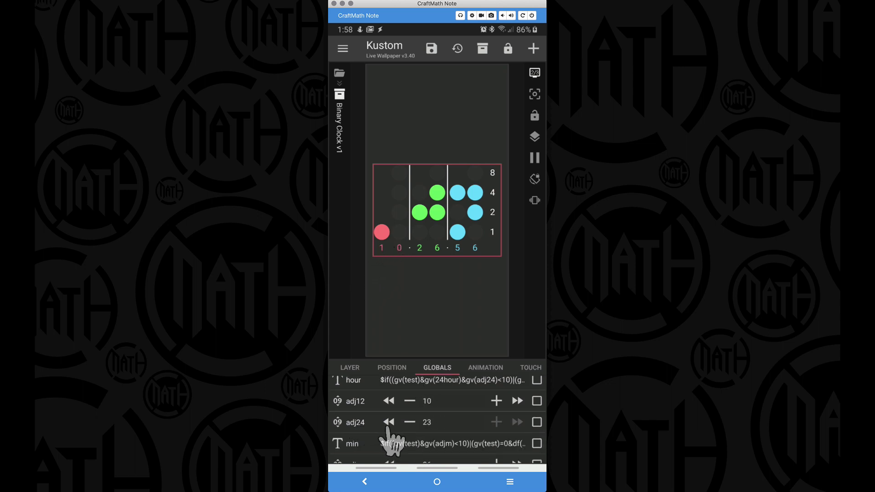
scroll(412, 432, "down", 1)
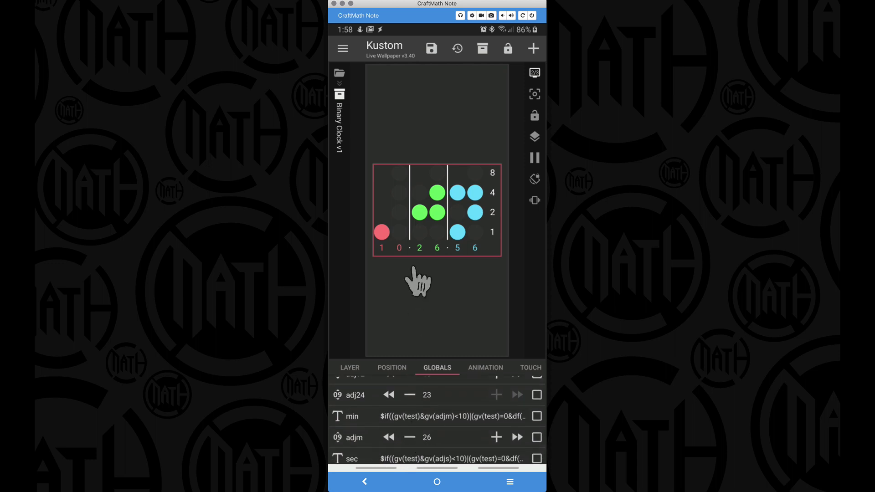
scroll(447, 451, "down", 2)
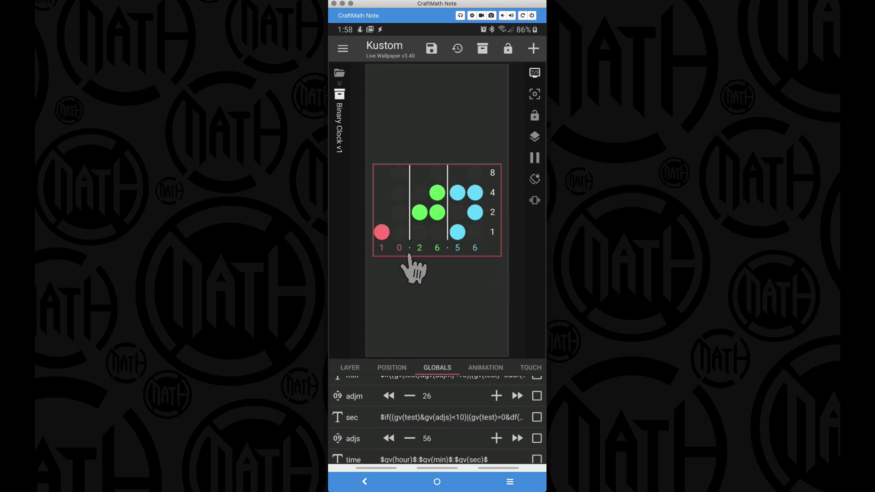
Step: Open the Time At The Bottom group inside Everything and examine its layer settings and Visible formula
left_click(349, 369)
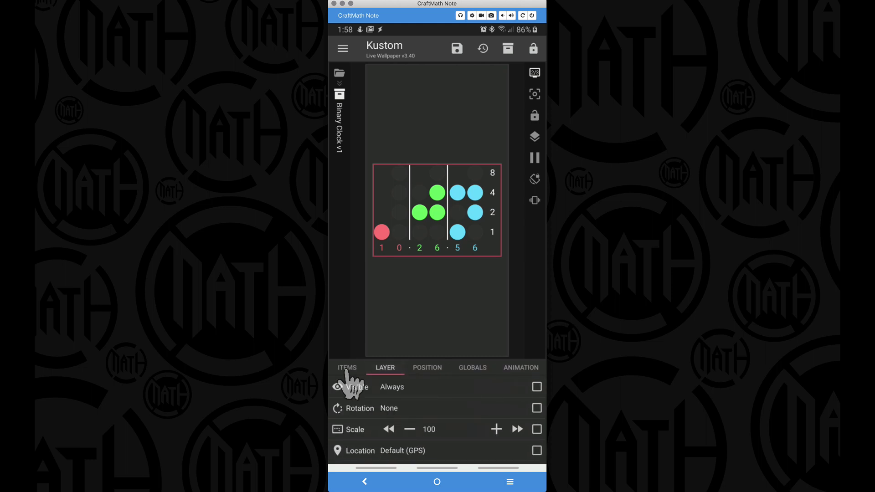
left_click(347, 369)
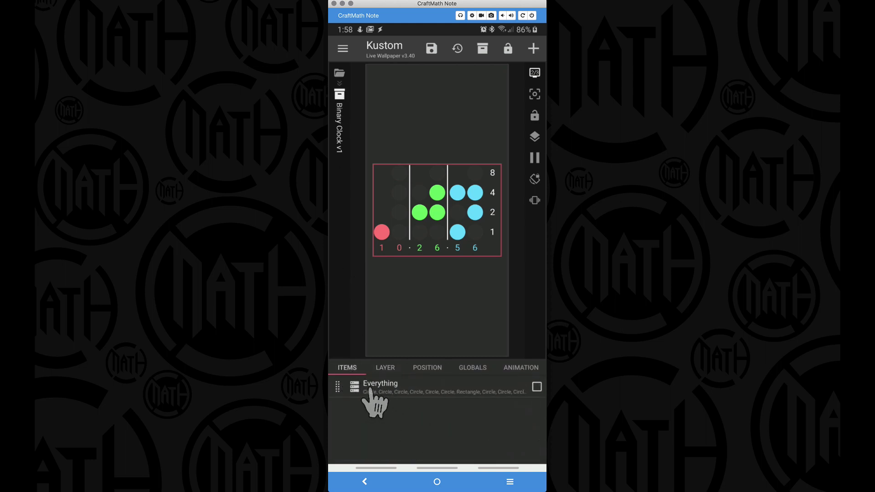
left_click(370, 388)
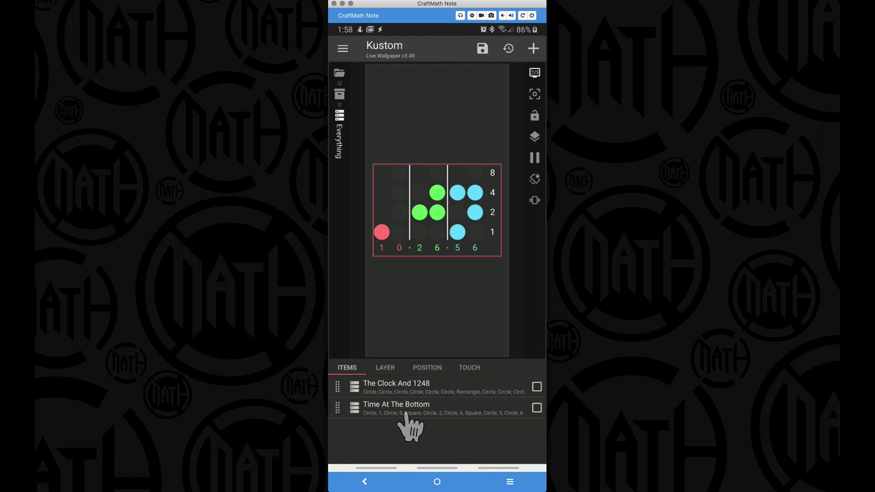
left_click(380, 410)
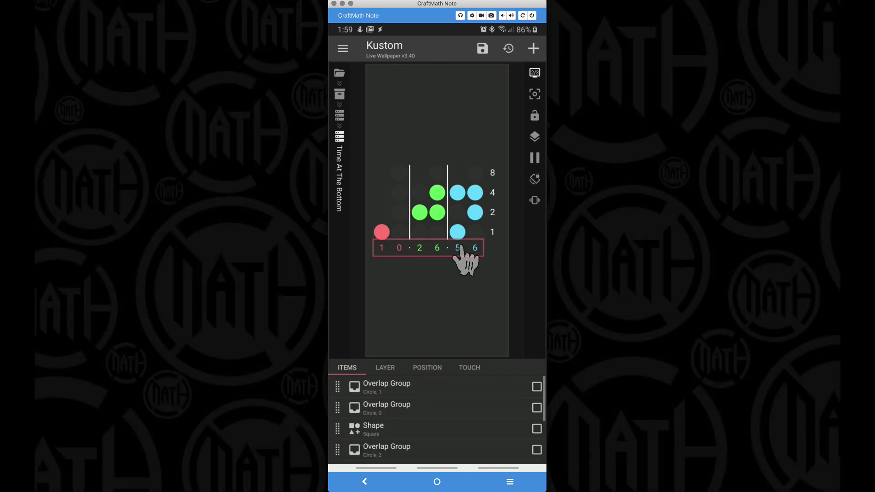
left_click(384, 368)
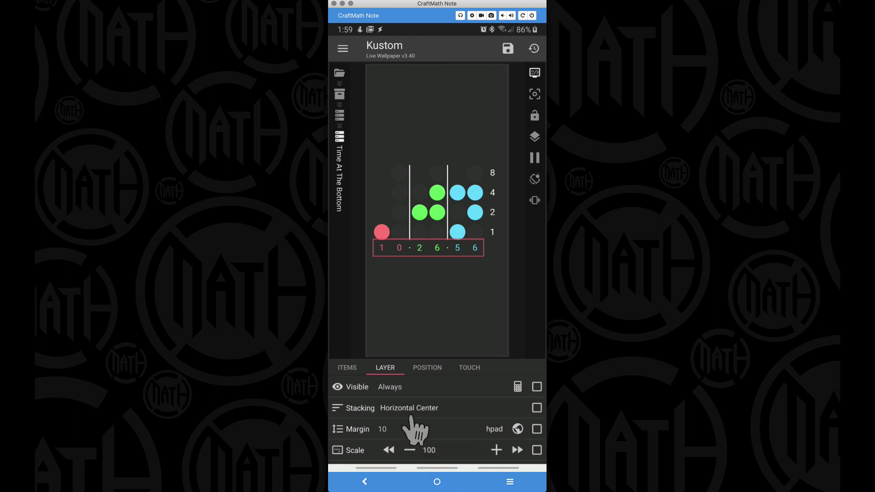
left_click(518, 387)
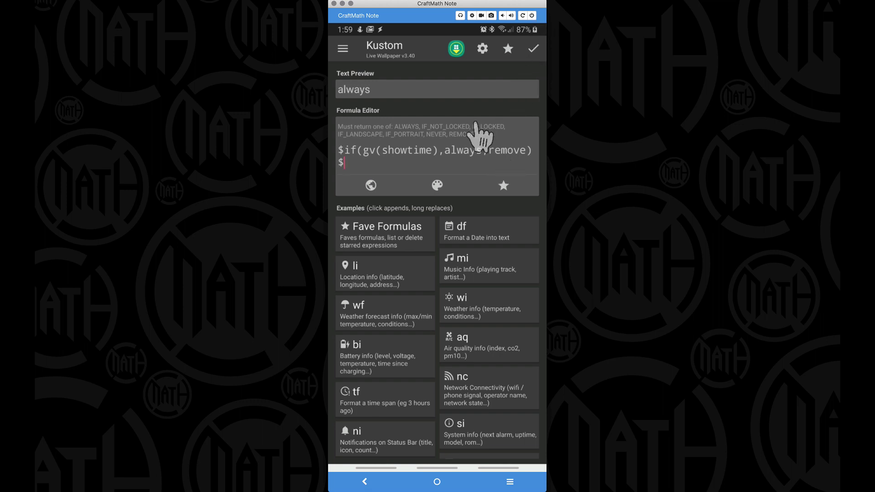
left_click(533, 49)
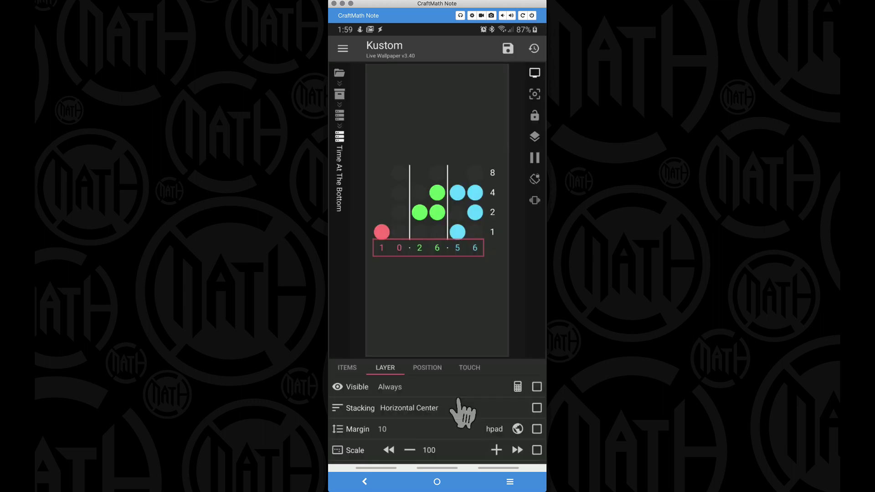
left_click(365, 484)
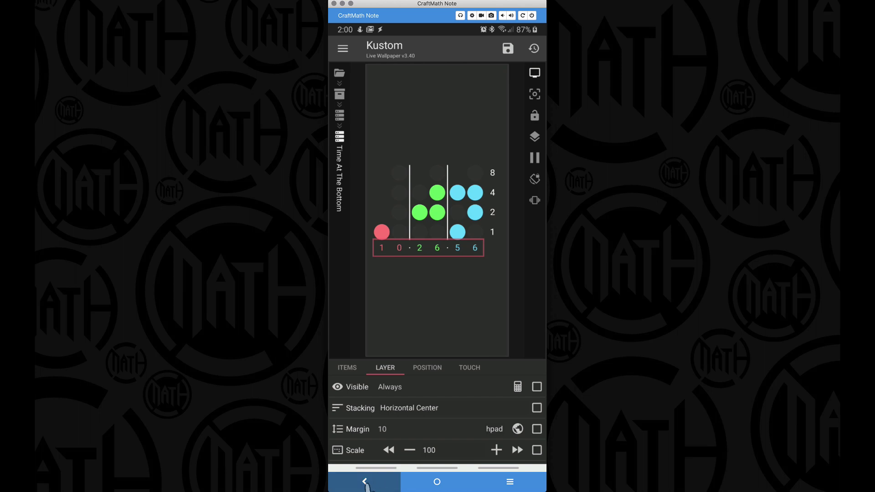
Step: Examine the items inside the two overlap groups that hold the hour digits of the bottom time row
left_click(347, 367)
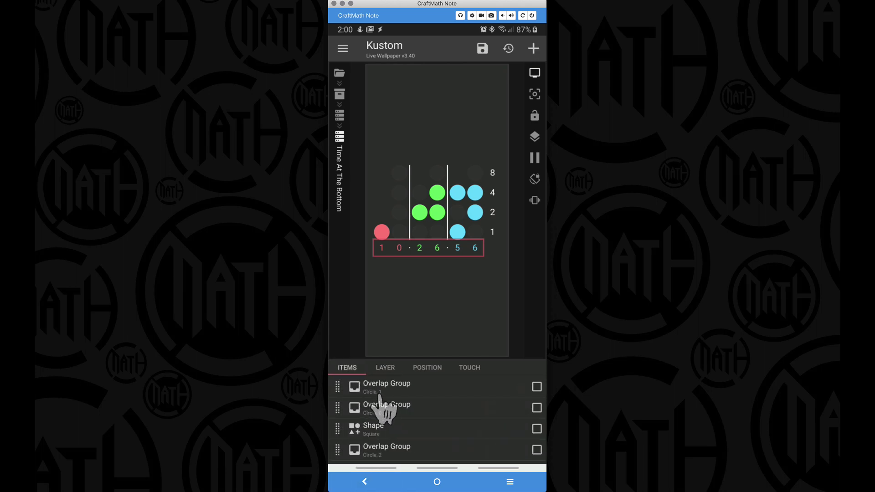
left_click(375, 388)
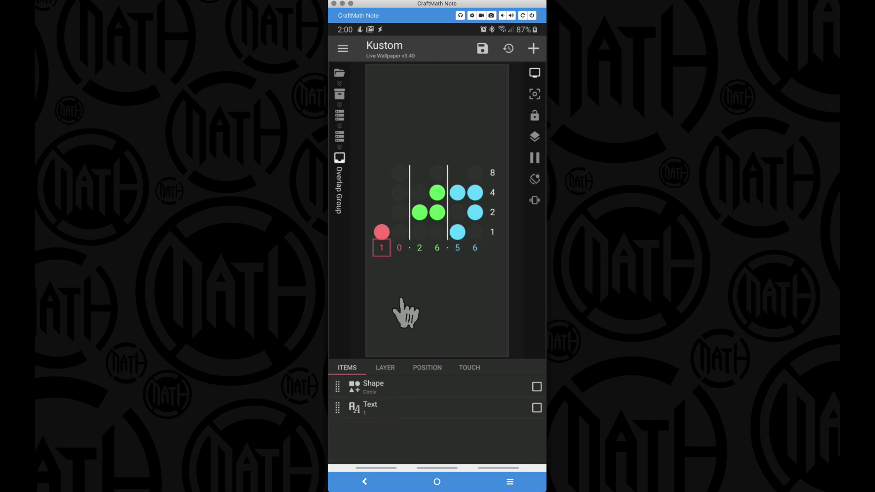
right_click(382, 253)
left_click(400, 256)
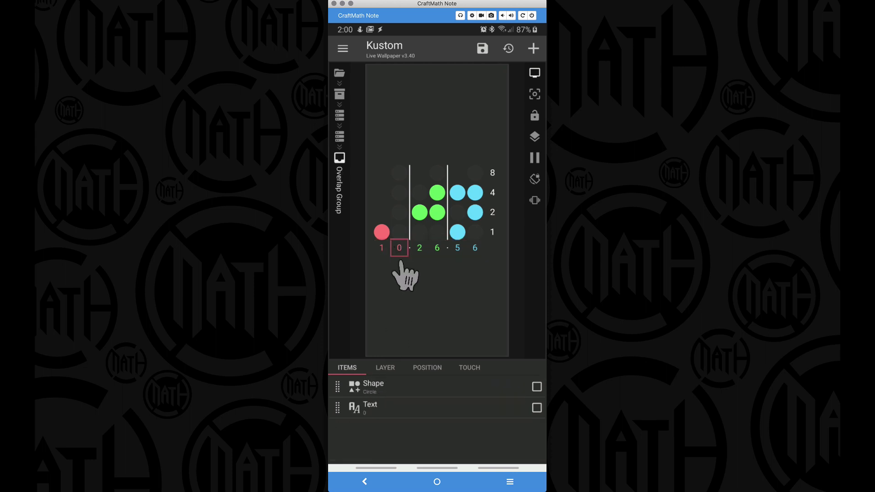
right_click(381, 365)
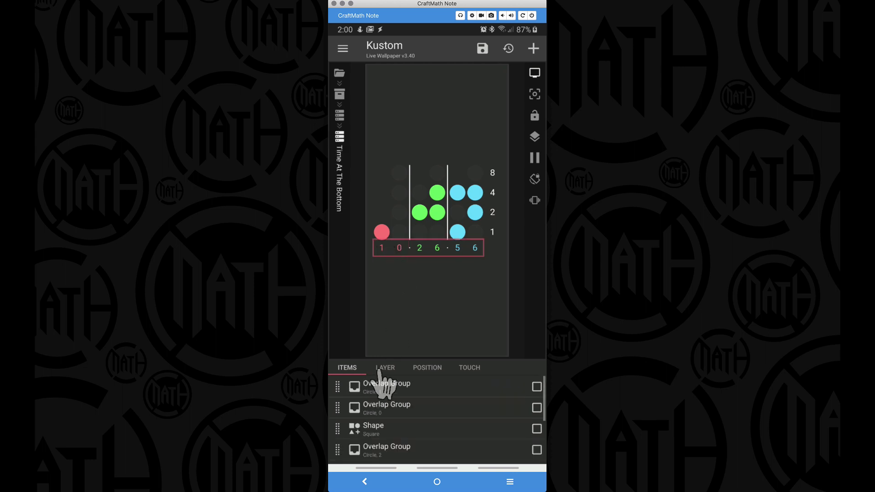
Step: Examine the shape and paint settings of the square separator between the hour and minute digits, and return to the group
left_click(375, 432)
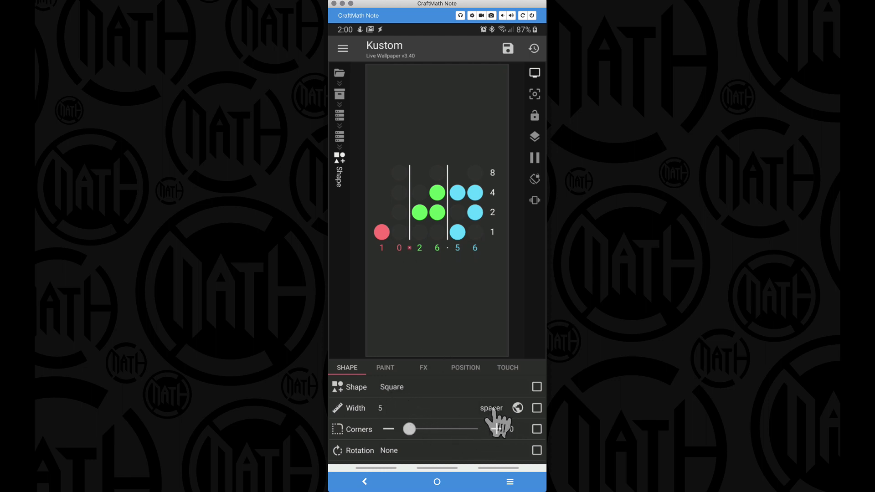
left_click(385, 368)
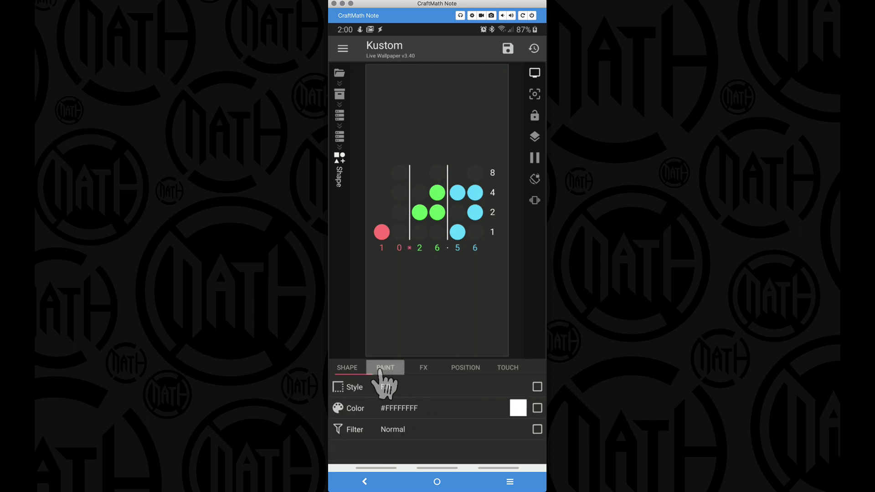
left_click(347, 368)
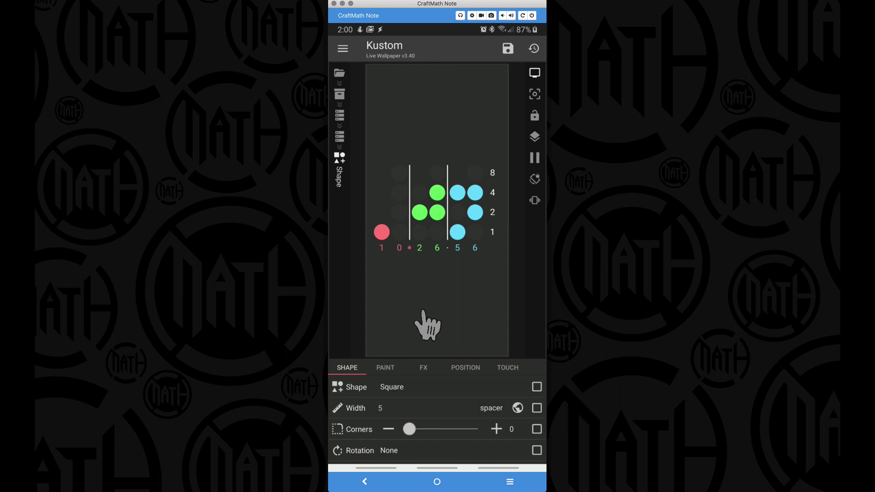
left_click(364, 481)
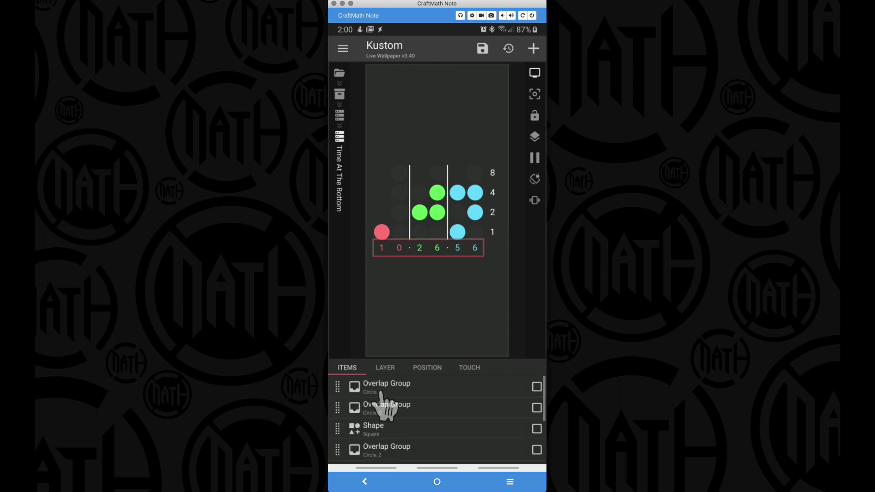
Step: Set the fill colour of the circle behind the first hour digit to semi-transparent dark red, #8F8B1D1D
left_click(383, 403)
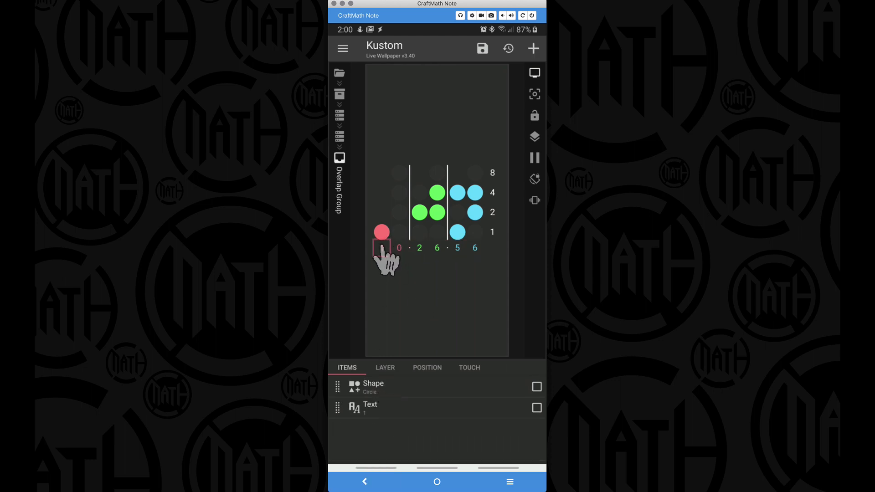
left_click(373, 387)
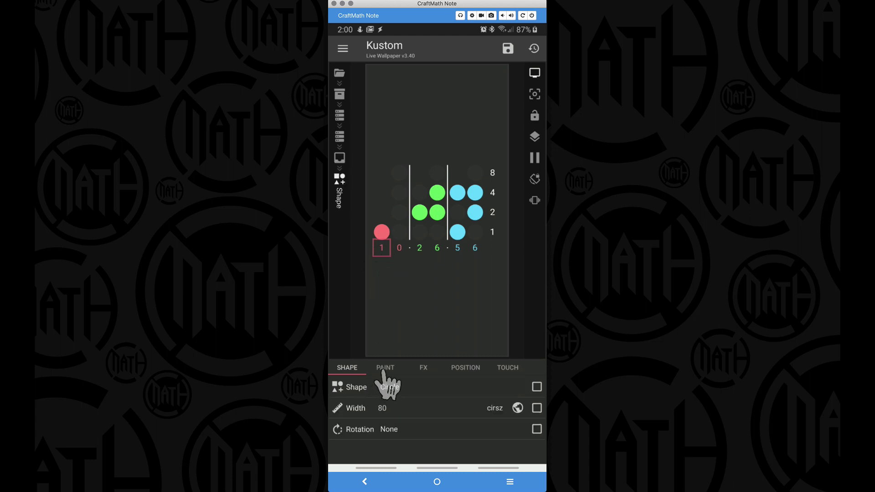
left_click(386, 369)
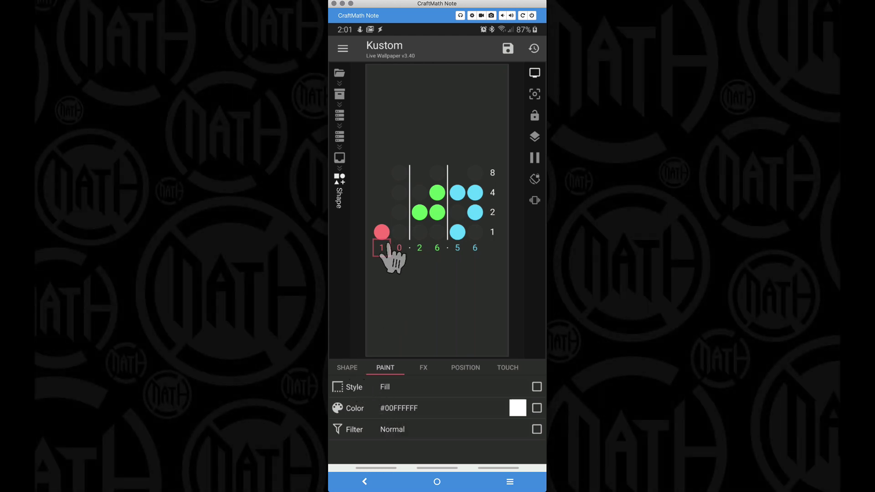
left_click(519, 409)
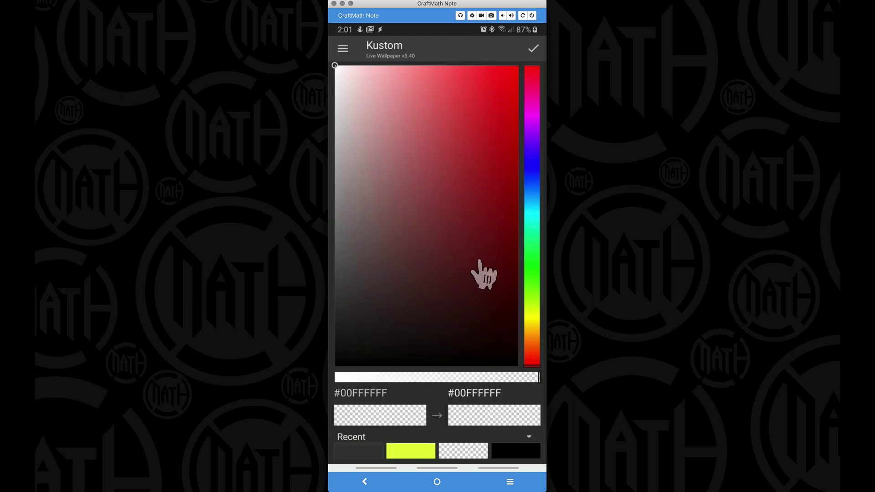
left_click(479, 202)
left_click(424, 377)
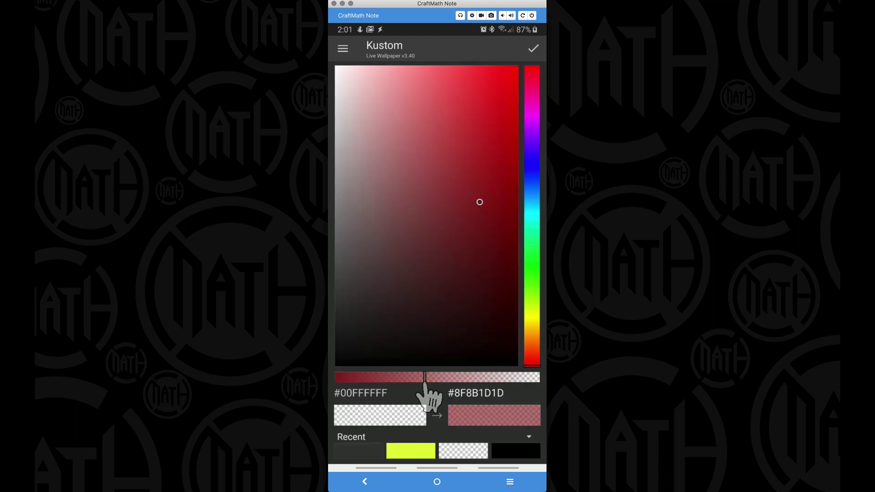
left_click(481, 415)
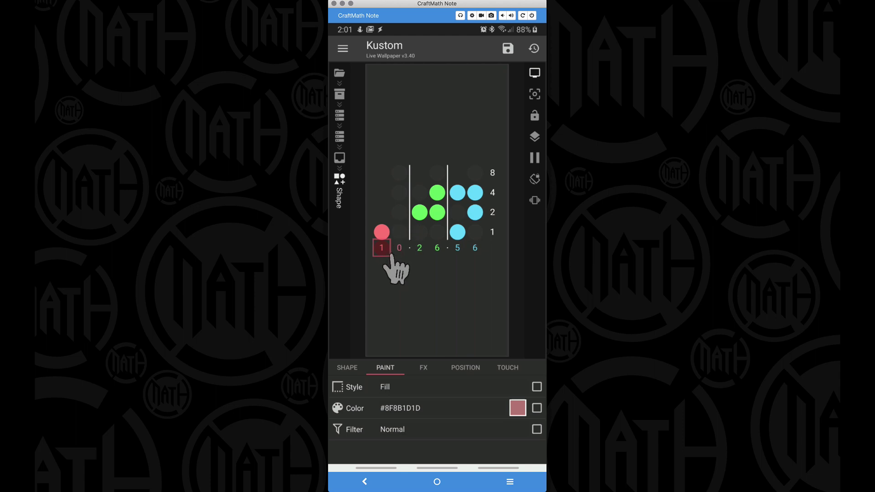
Step: Make the circle behind the first hour digit fully transparent by setting its fill colour to #008B1D1D
left_click(518, 409)
left_click_drag(501, 380, 582, 396)
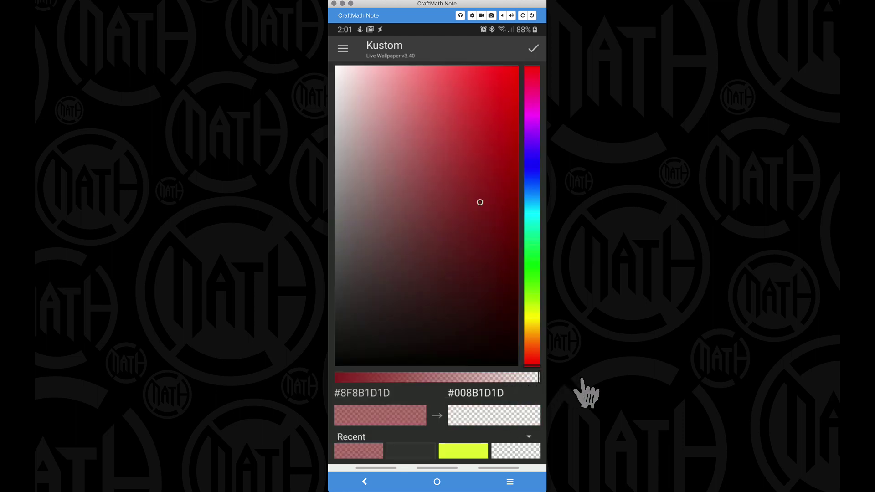
left_click(510, 418)
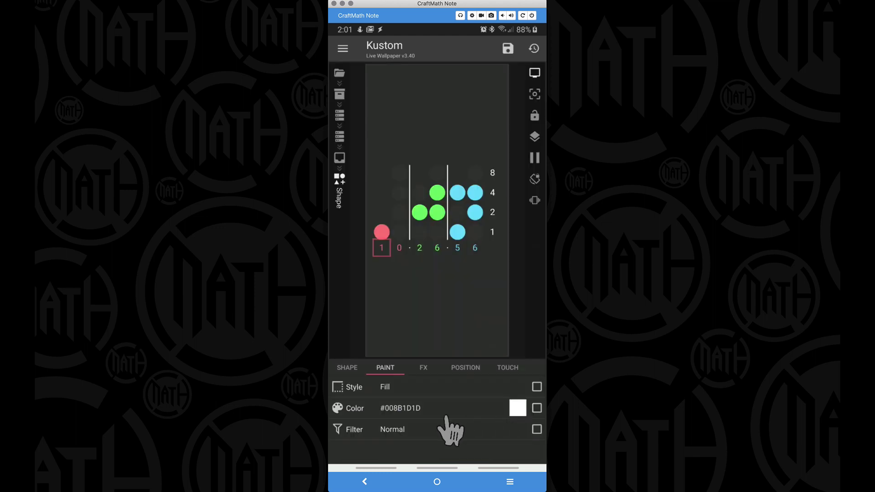
Step: Examine the shape settings of the first hour digit's circle and the paint settings of its text
left_click(345, 369)
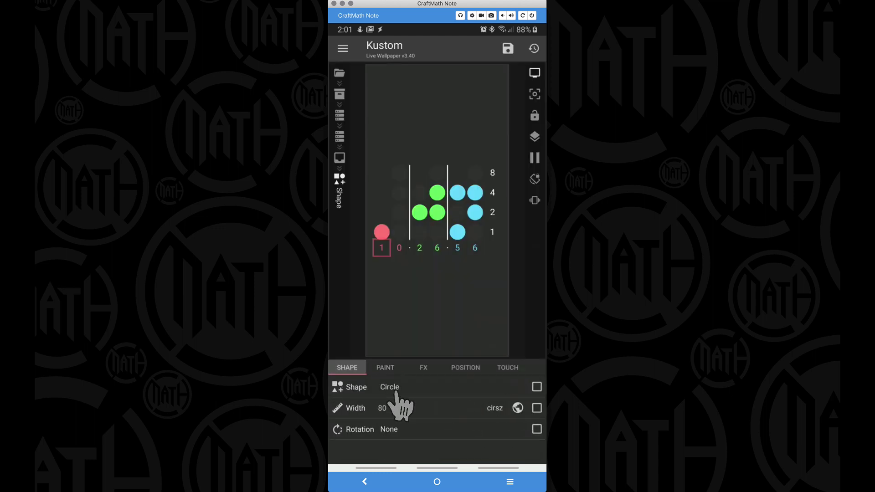
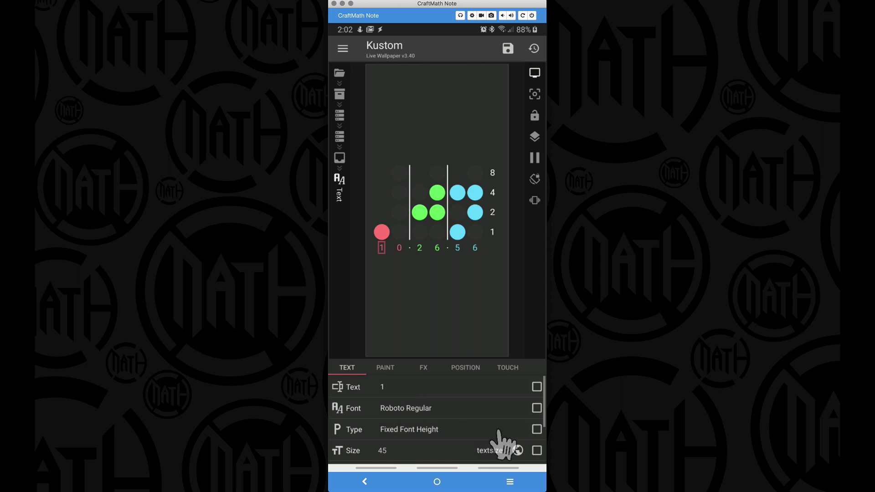
left_click(385, 369)
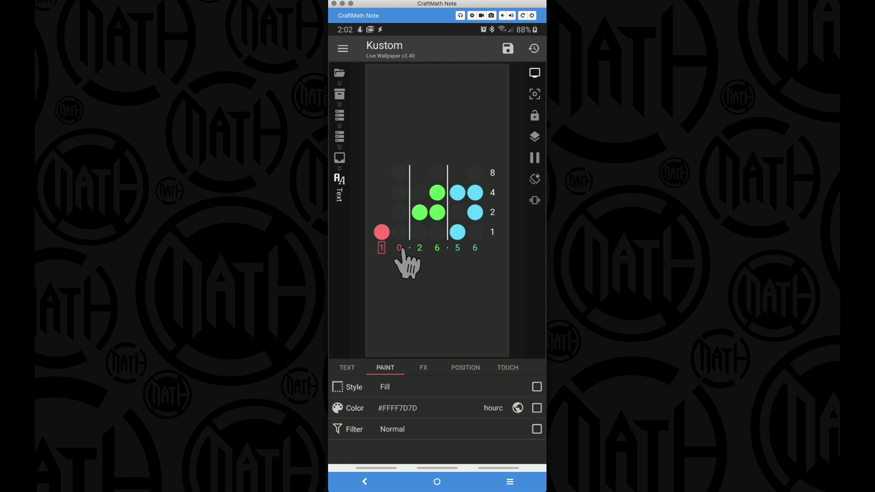
Step: Add a second line, $gv(time)$, to the text formula of the first hour digit to preview the full time
left_click(348, 367)
left_click(396, 391)
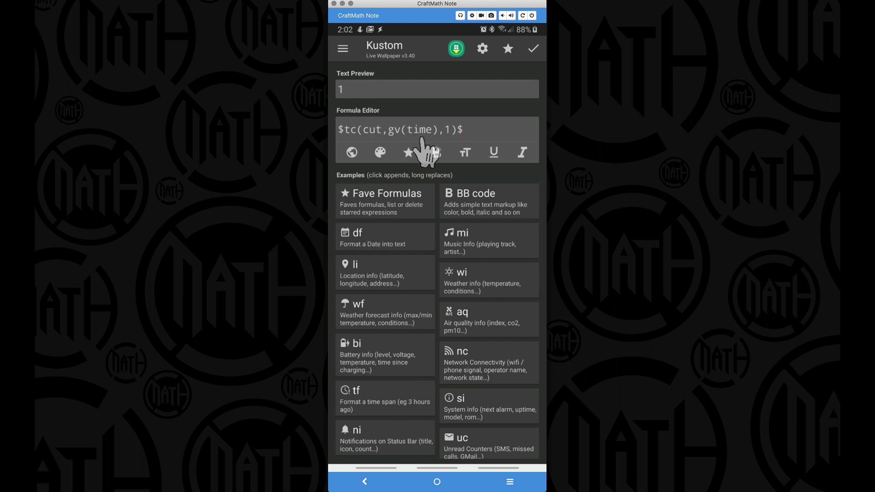
key("Return")
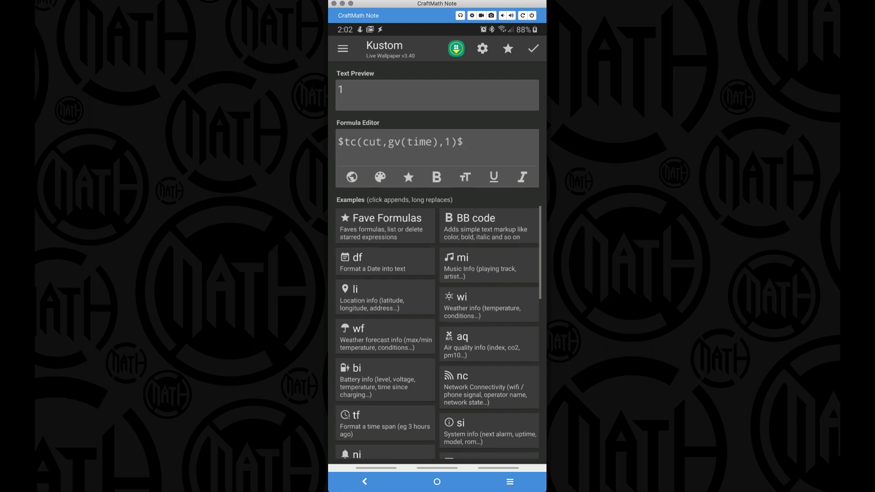
type("$gv(time)$")
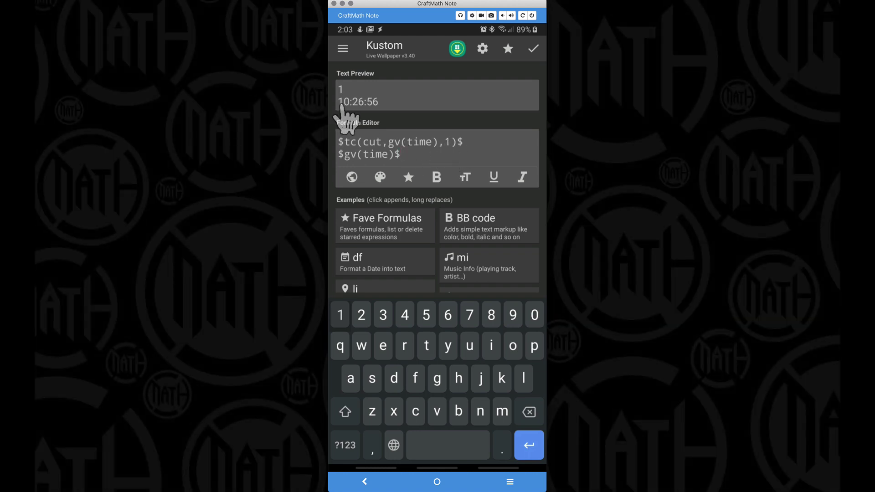
Step: Remove the $gv(time)$ line from the first hour digit's formula and go back to the Time At The Bottom group
left_click(424, 166)
key("BackSpace")
key("BackSpace")
key("BackSpace")
key("BackSpace")
key("BackSpace")
key("BackSpace")
key("BackSpace")
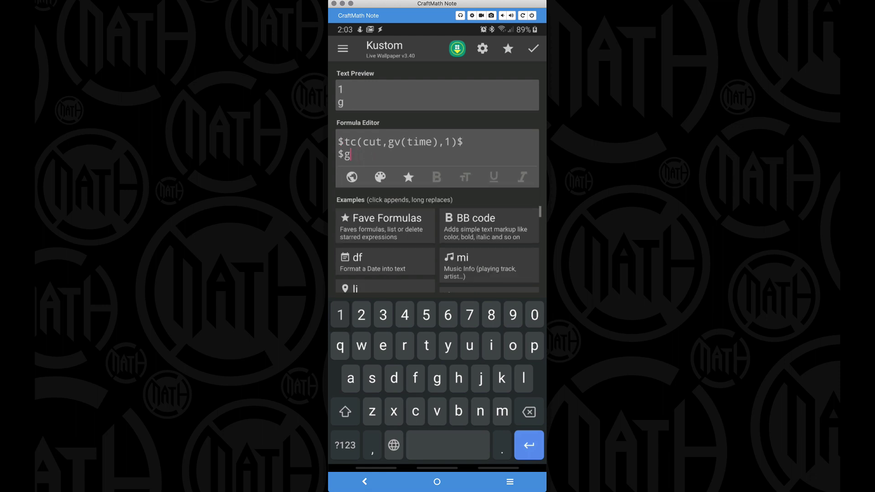
key("BackSpace")
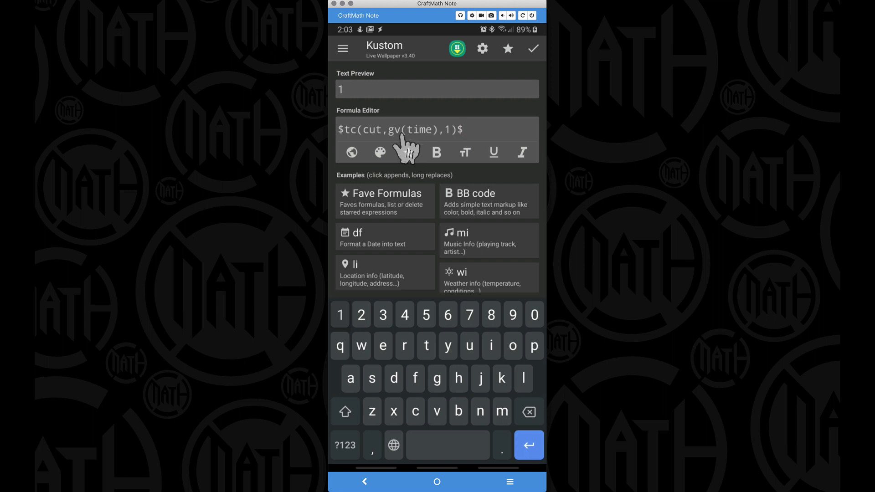
left_click(533, 49)
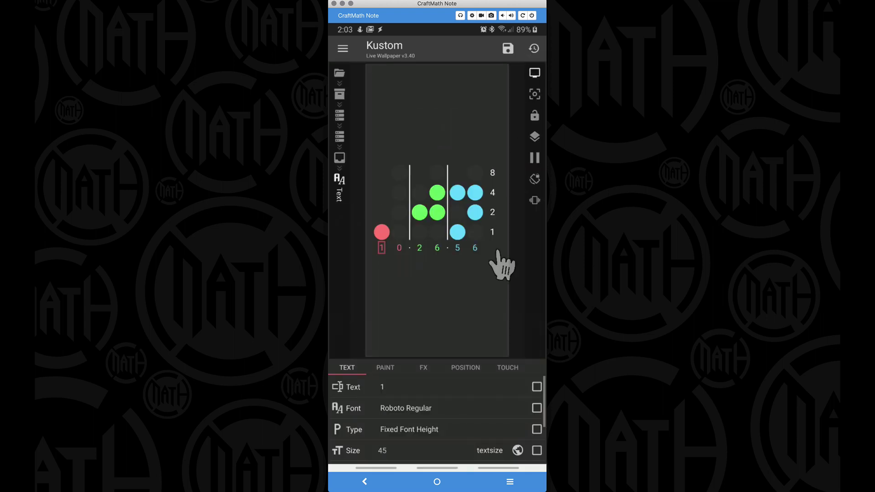
left_click(364, 481)
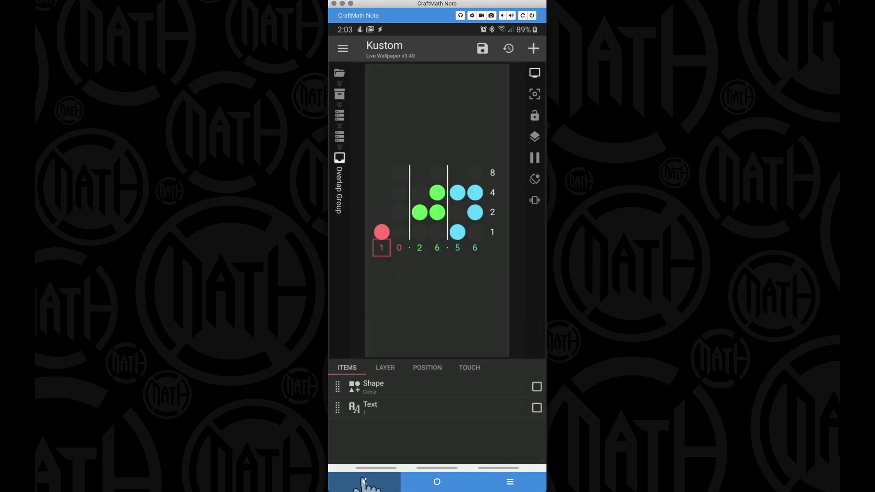
left_click(364, 480)
Step: Open the second hour digit's text formula and add $gv(time)$ on a second line
left_click(374, 407)
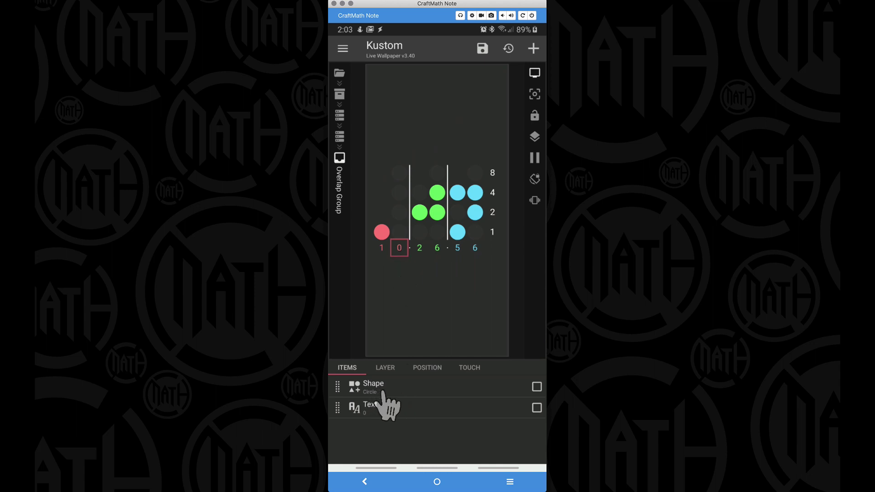
left_click(382, 405)
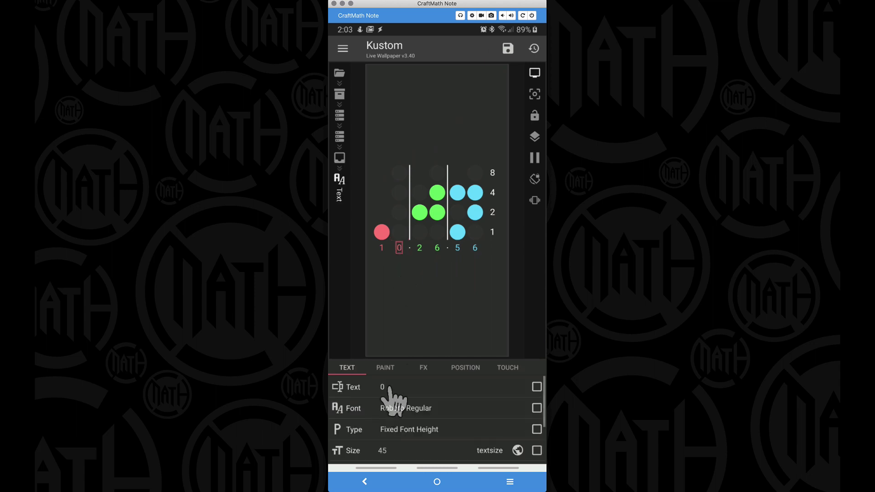
left_click(390, 391)
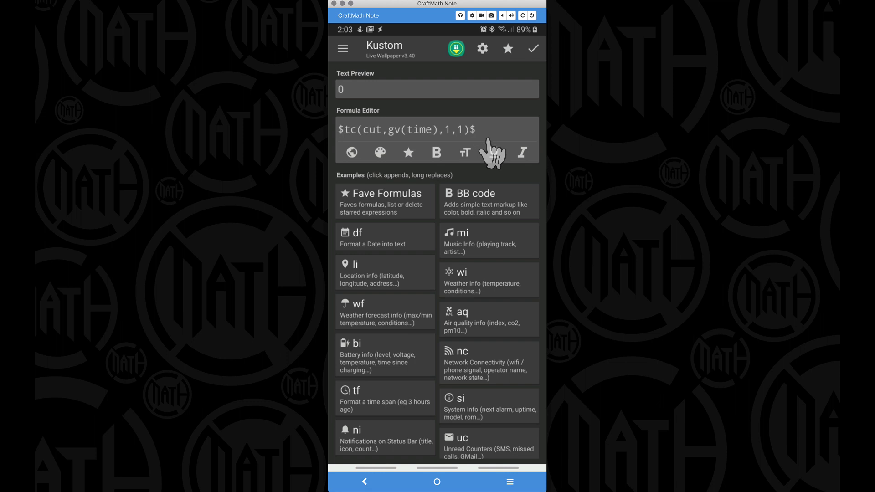
key("Return")
type("$")
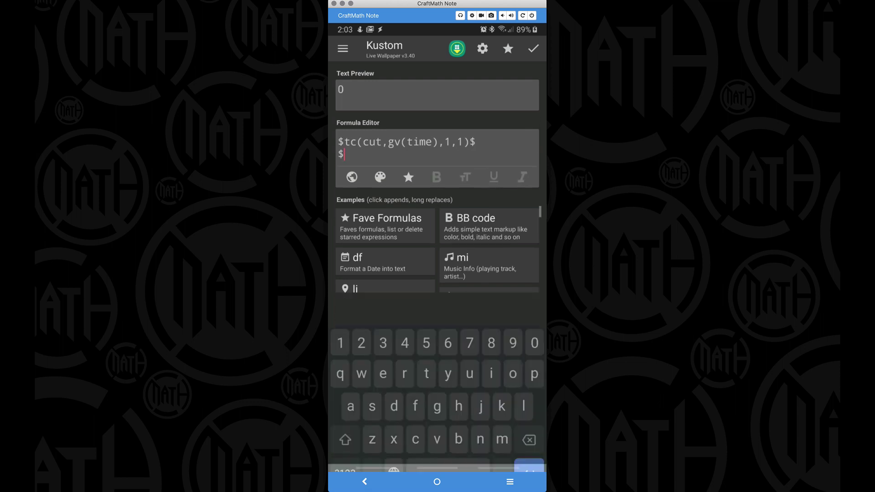
type("gv(time)$")
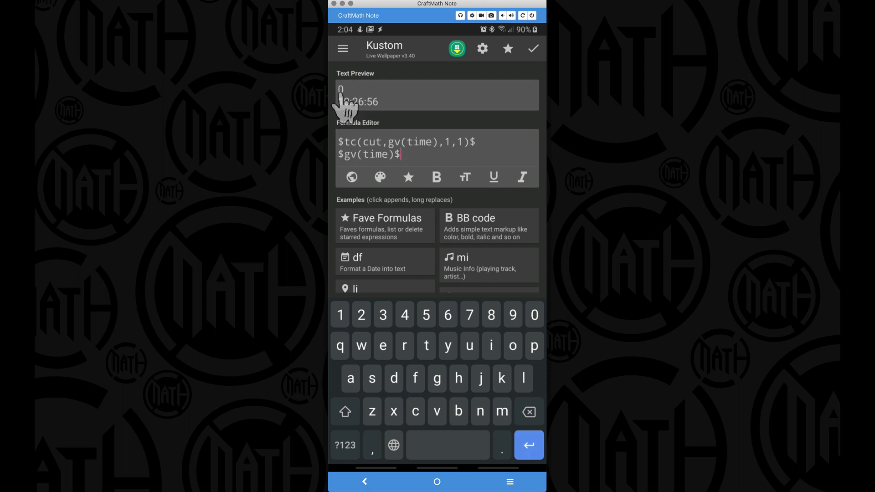
Step: Discard the edit to the second hour digit's formula and return to the Time At The Bottom group
left_click(364, 481)
left_click(364, 482)
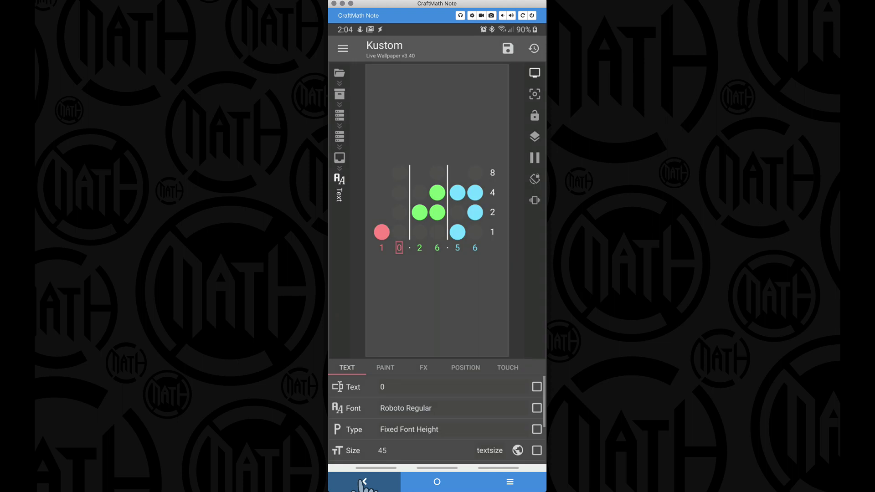
left_click(364, 482)
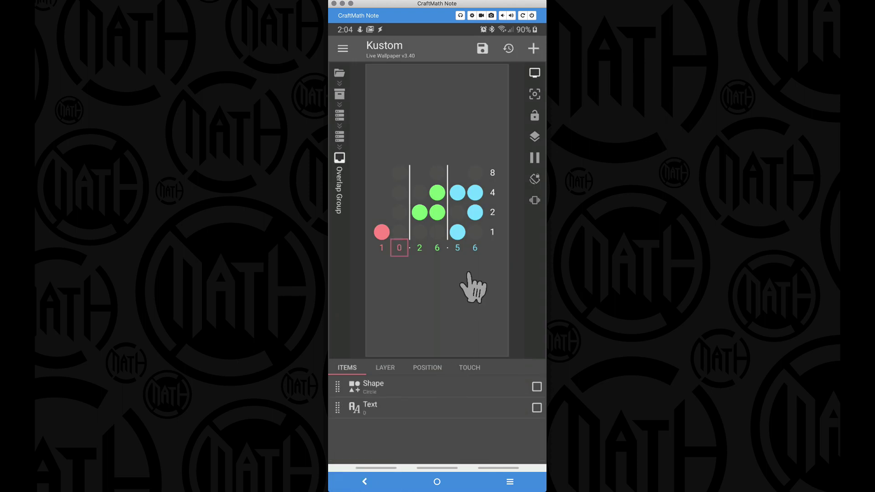
left_click(365, 481)
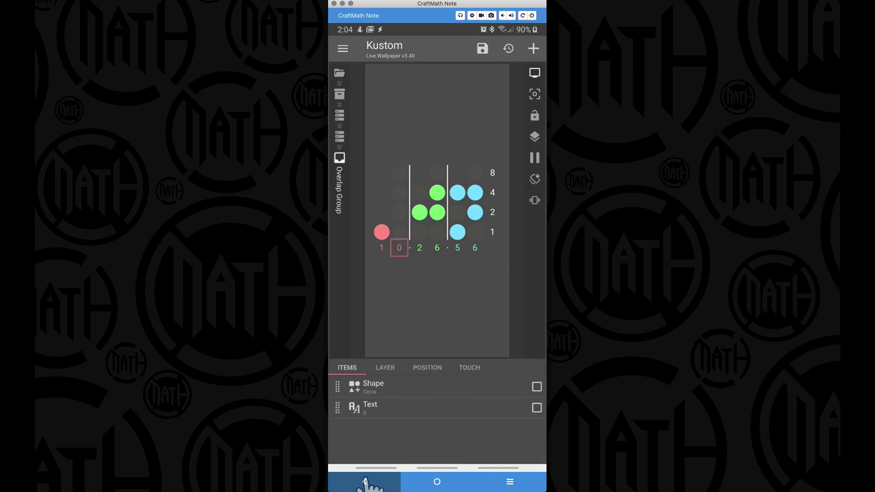
Step: Open the text formula of the first seconds digit and add a second line reading $gv(time)$
scroll(383, 451, "down", 1)
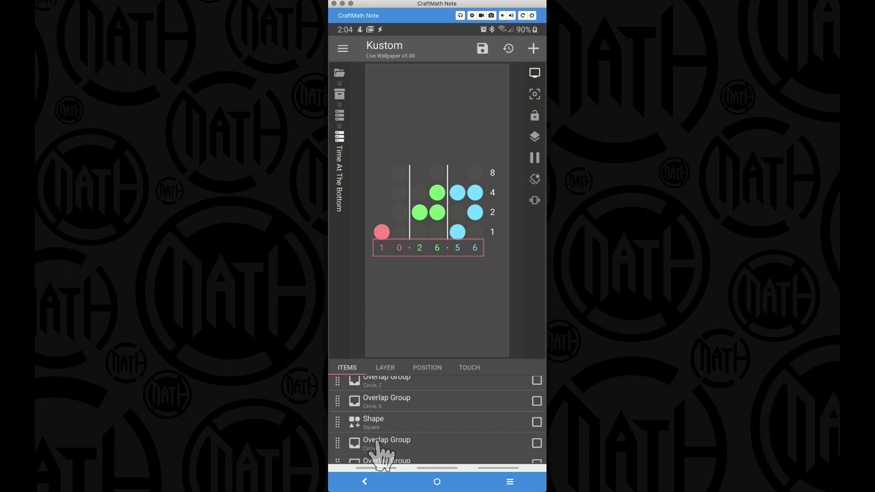
left_click(379, 441)
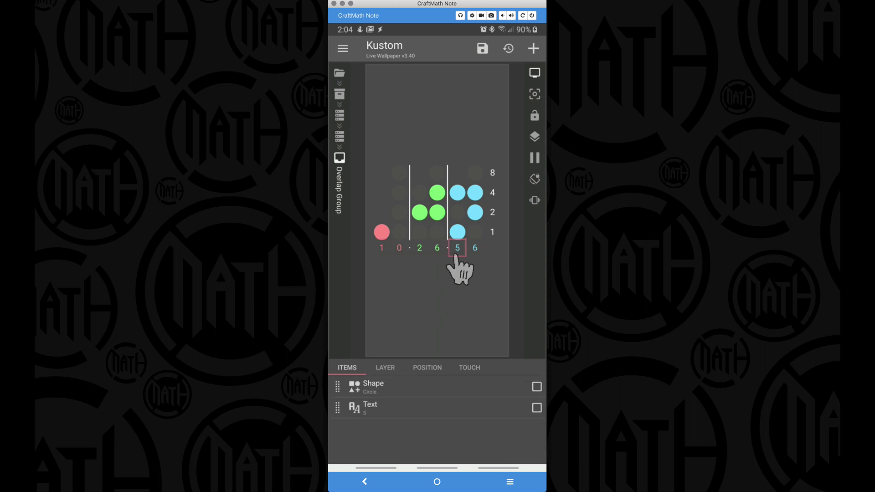
left_click(386, 407)
left_click(392, 390)
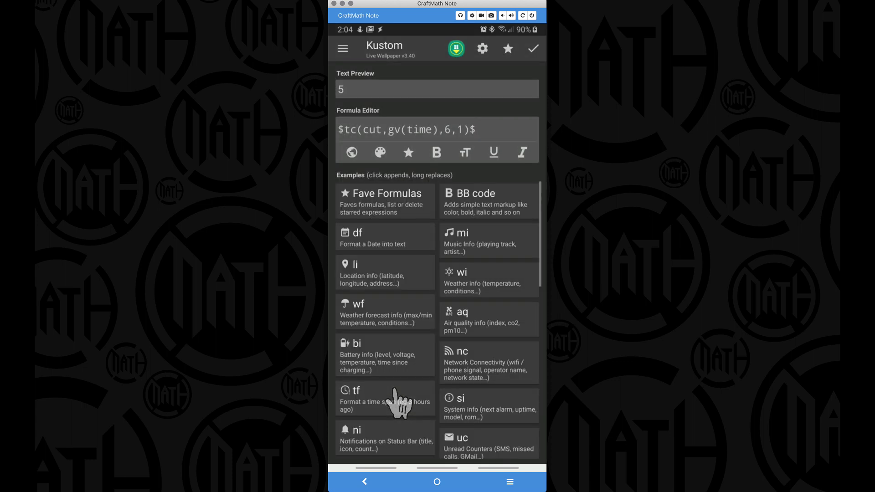
key("Return")
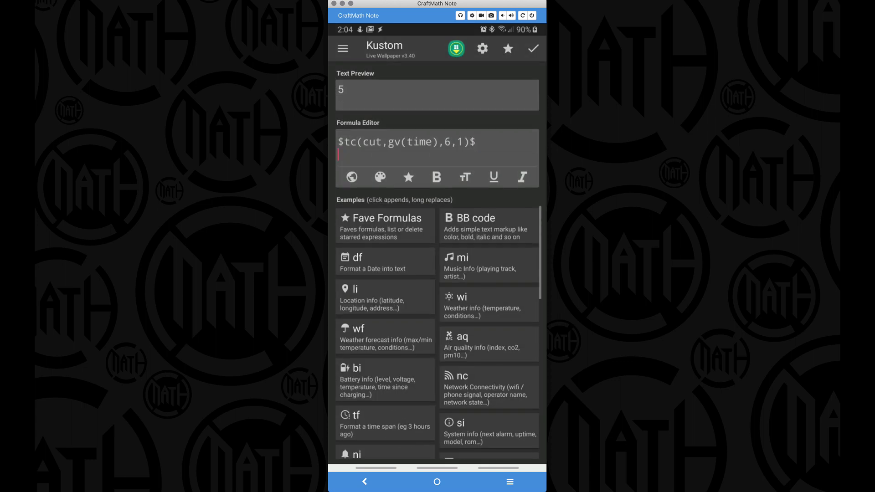
type("$gv(time)$")
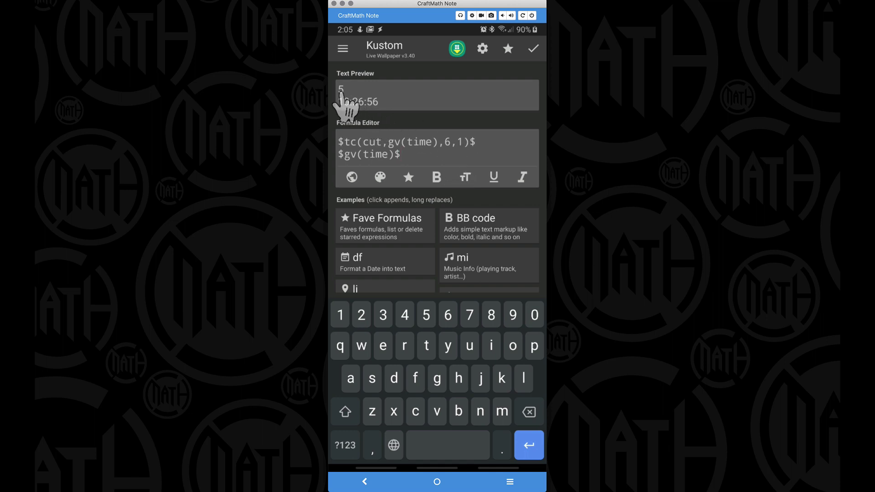
Step: Discard the extra line in the first seconds digit's formula and return to the items of the Time At The Bottom group
key("BackSpace")
key("Escape")
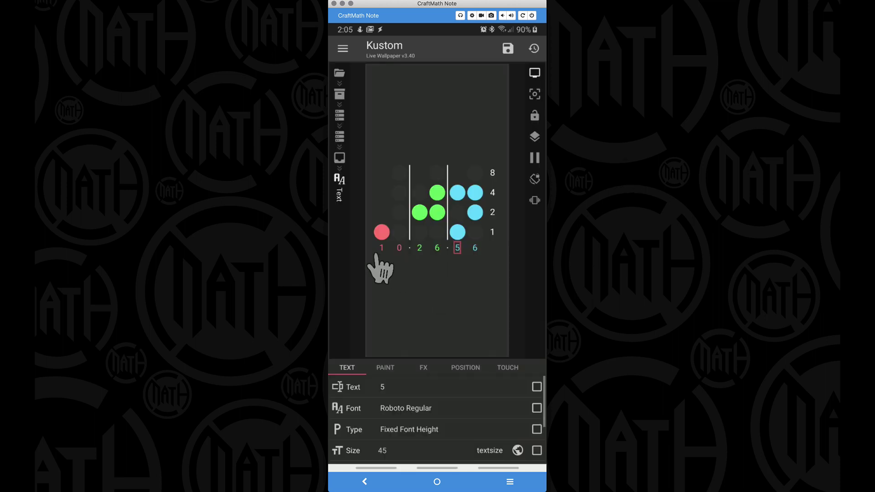
left_click(364, 481)
left_click(364, 481)
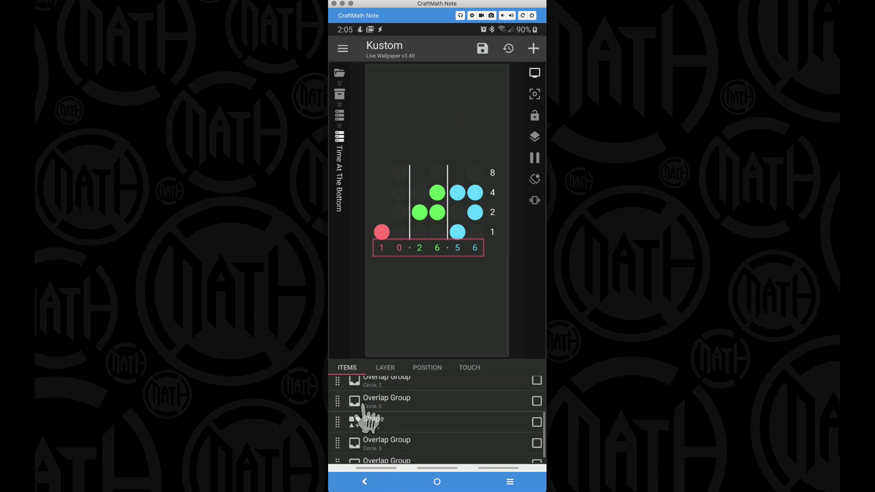
scroll(368, 401, "up", 3)
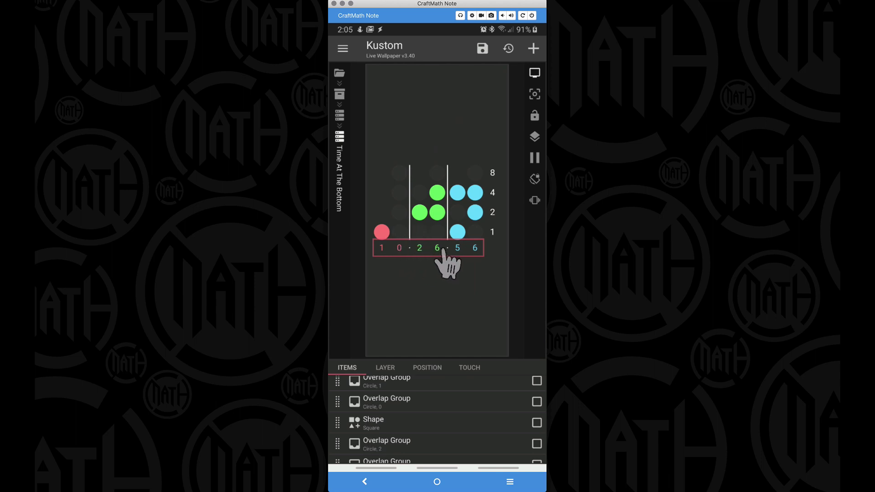
Step: Switch the Binary Clock v1 component's test global off to preview the live time, and switch it back on
left_click(372, 483)
left_click(372, 484)
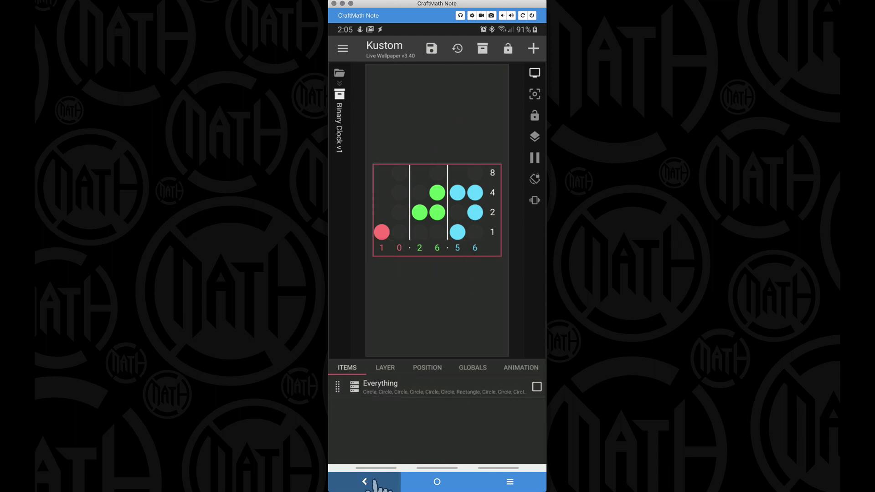
left_click(469, 368)
scroll(484, 431, "up", 3)
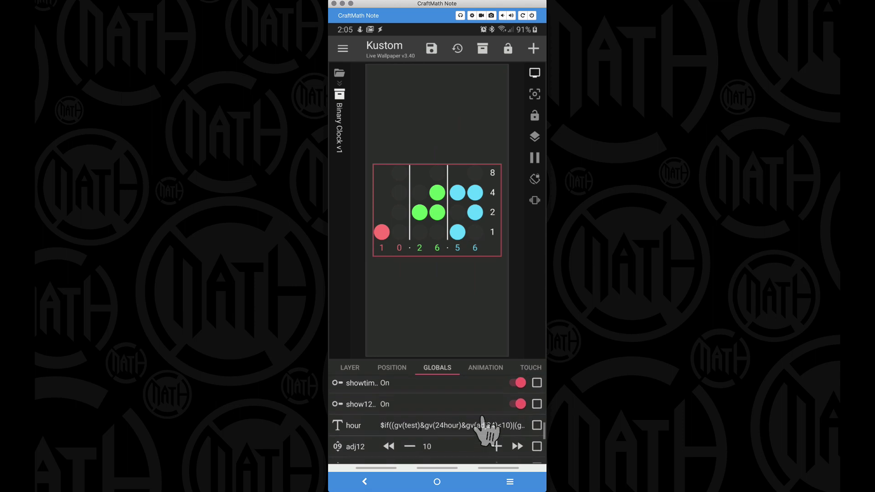
left_click(518, 388)
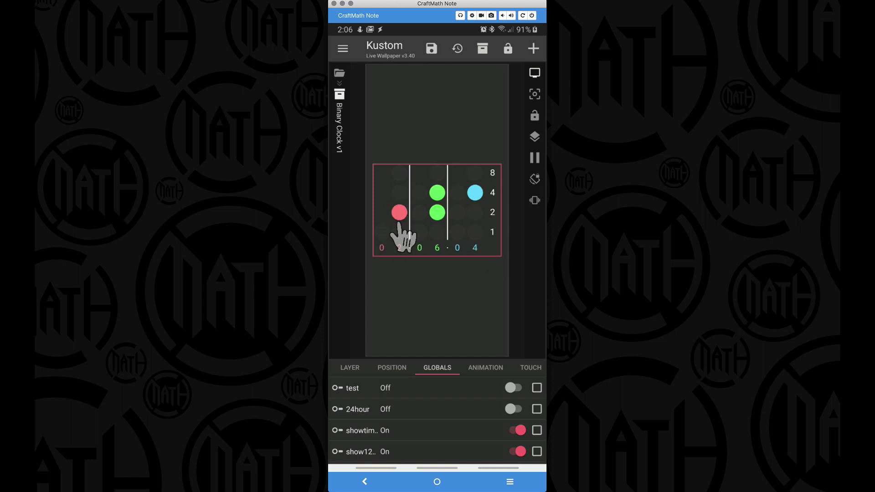
left_click(518, 389)
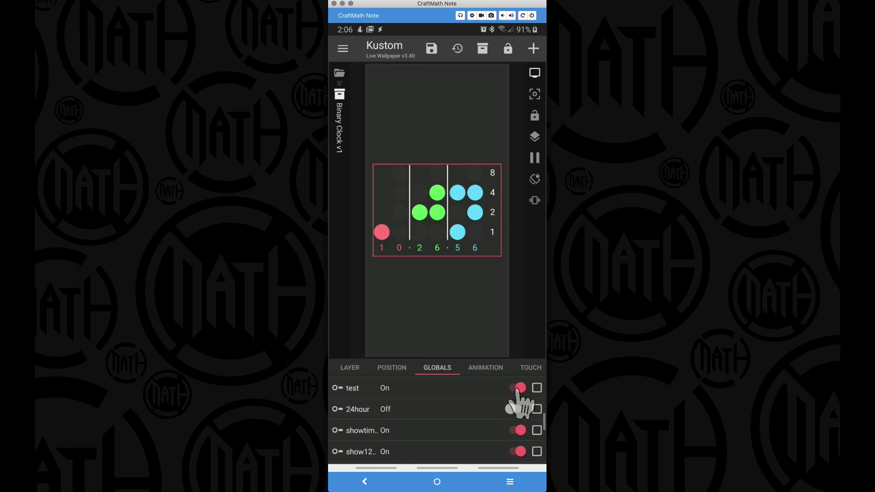